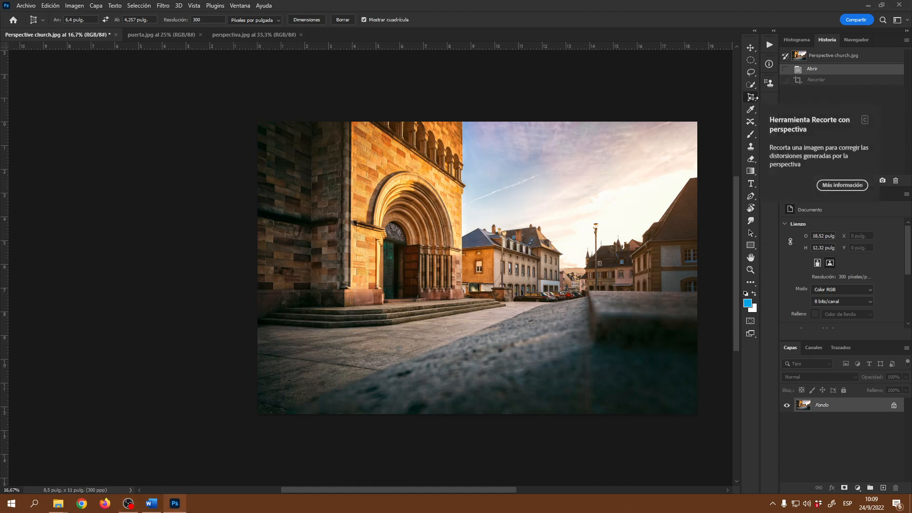
Step: Try the regular Crop on the church photo with the 8.5 x 11 in, 300 ppi preset, and restore the photo's opened state
{"action": "right_click", "coordinate": [750, 98]}
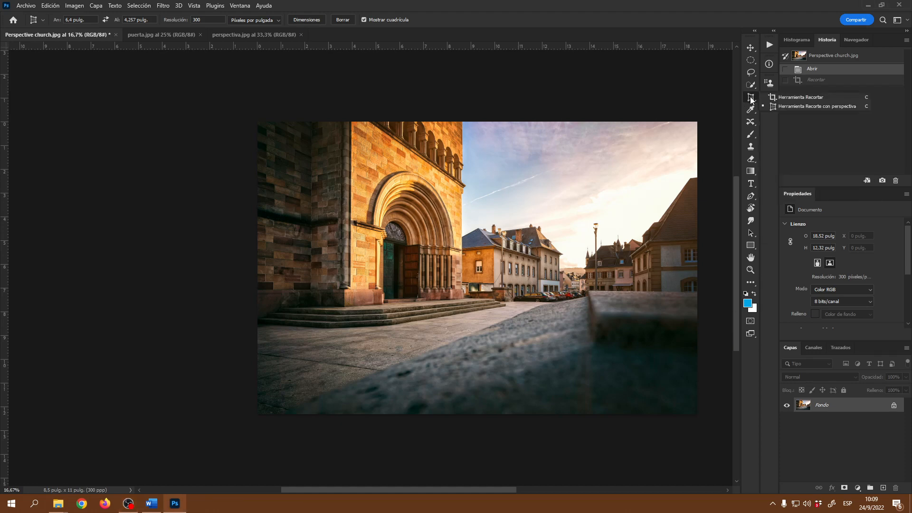
{"action": "left_click", "coordinate": [797, 106]}
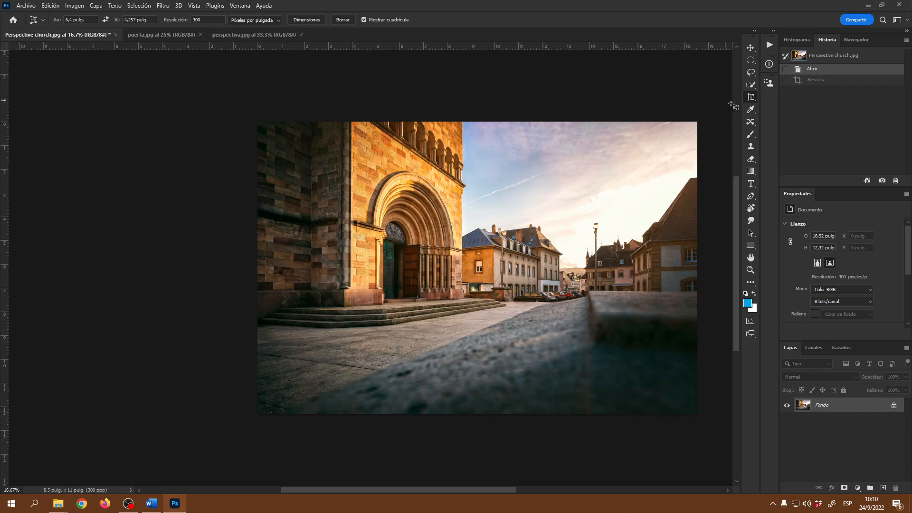
{"action": "right_click", "coordinate": [752, 101]}
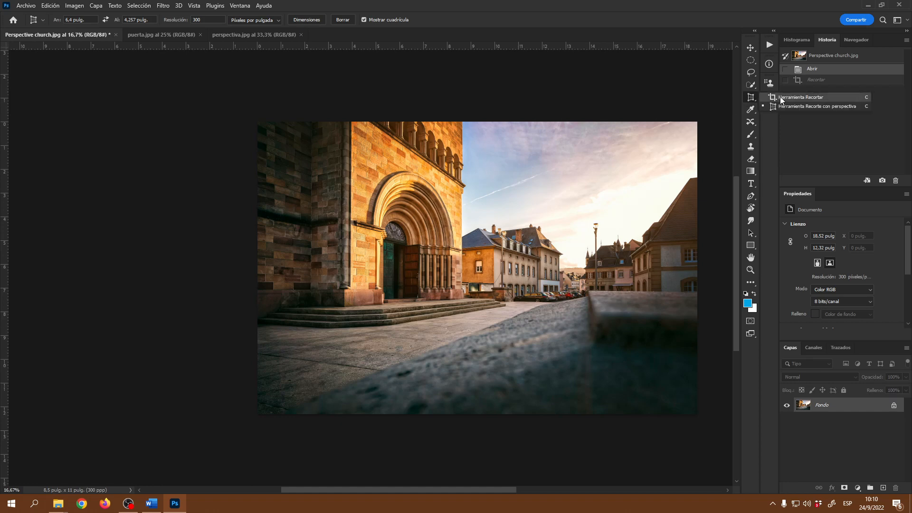
{"action": "left_click", "coordinate": [800, 97]}
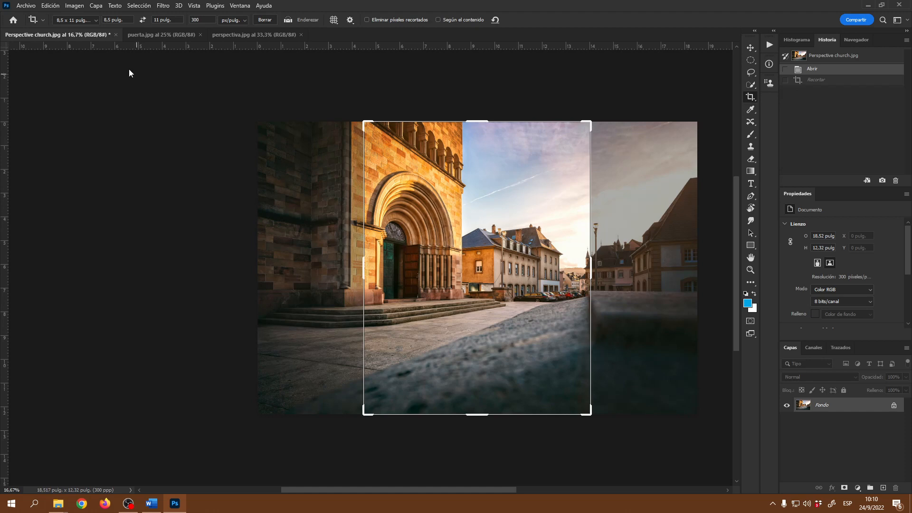
{"action": "left_click", "coordinate": [95, 20]}
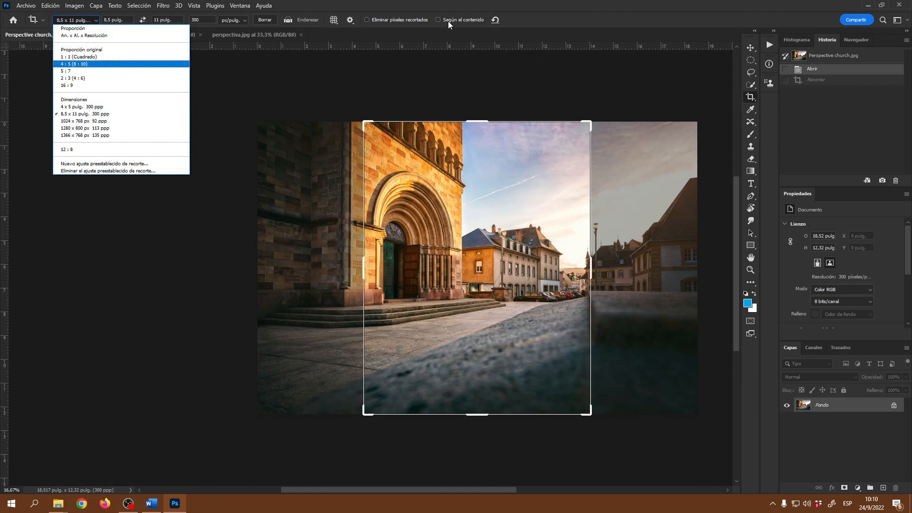
{"action": "left_click", "coordinate": [654, 41]}
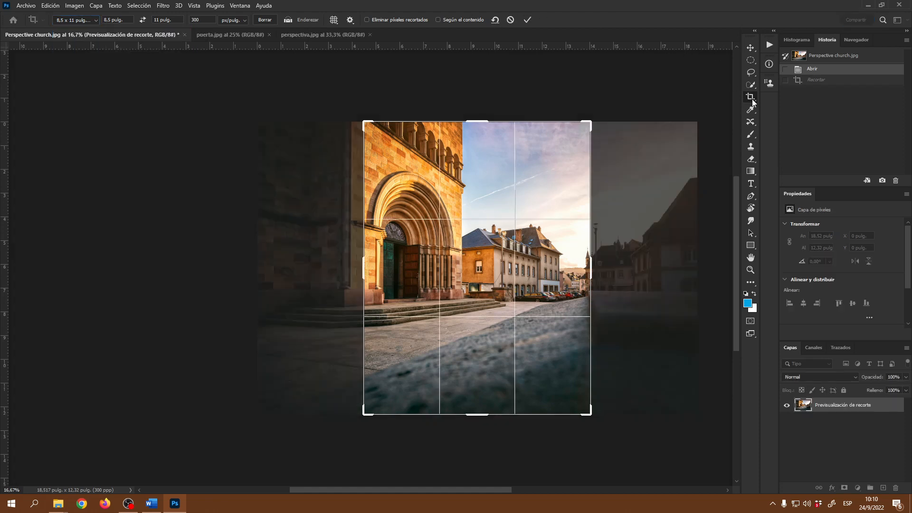
{"action": "key", "text": "Return"}
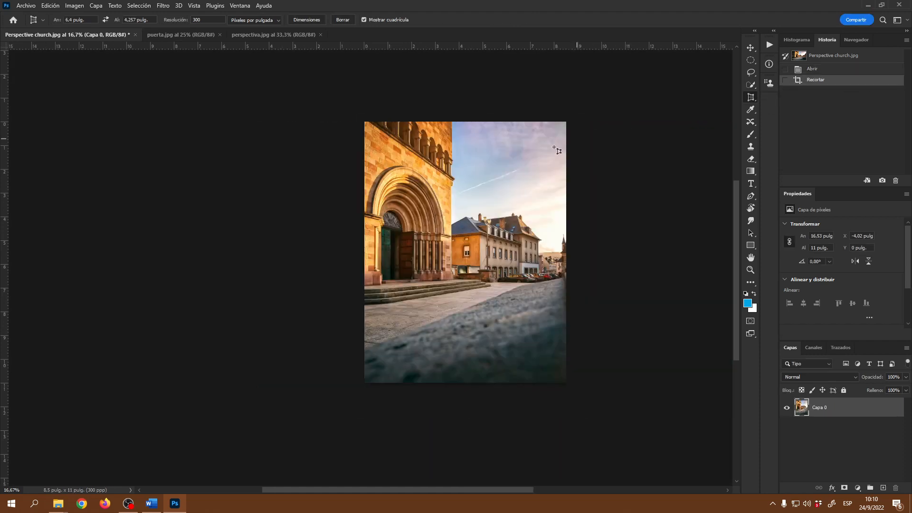
{"action": "left_click", "coordinate": [804, 70]}
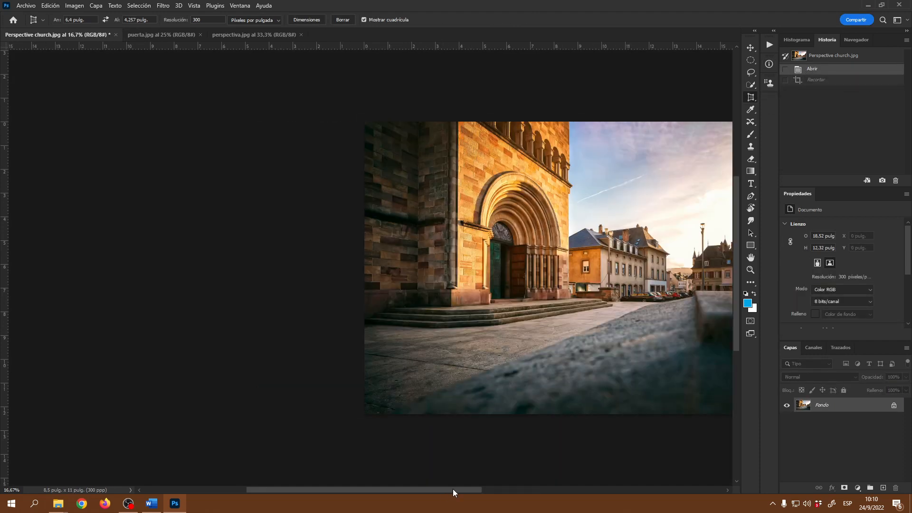
Step: Perspective-crop the church photo to the sunlit arched portal facade, fitting the two far-side corners to the wall's edge
{"action": "left_click_drag", "start_coordinate": [452, 488], "coordinate": [506, 499]}
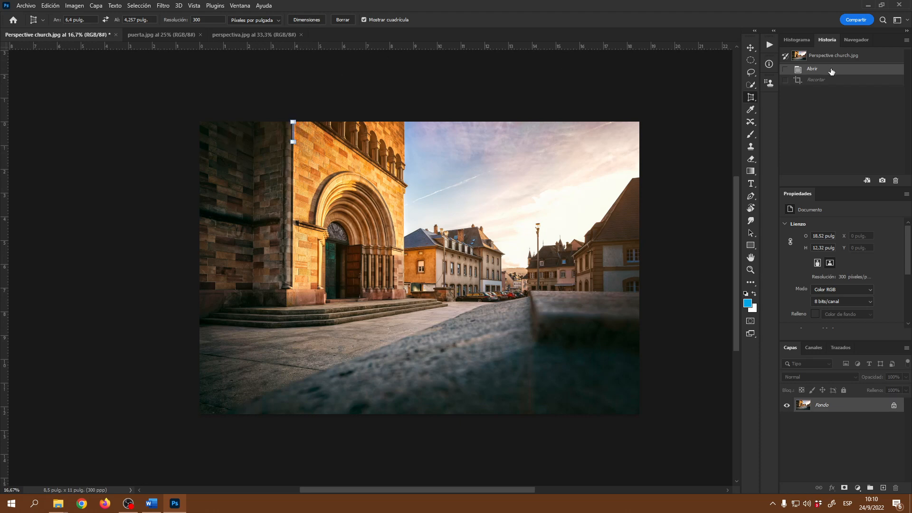
{"action": "left_click", "coordinate": [291, 122]}
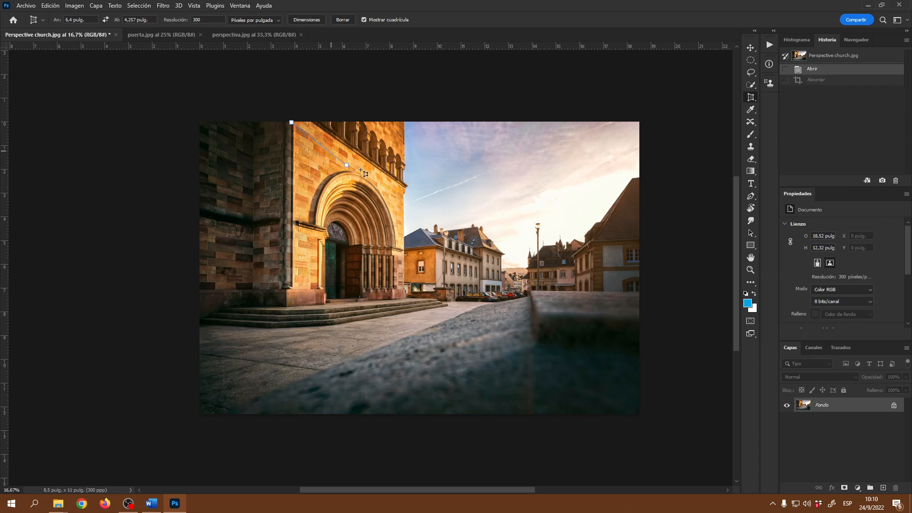
{"action": "left_click", "coordinate": [405, 193]}
{"action": "left_click", "coordinate": [407, 299]}
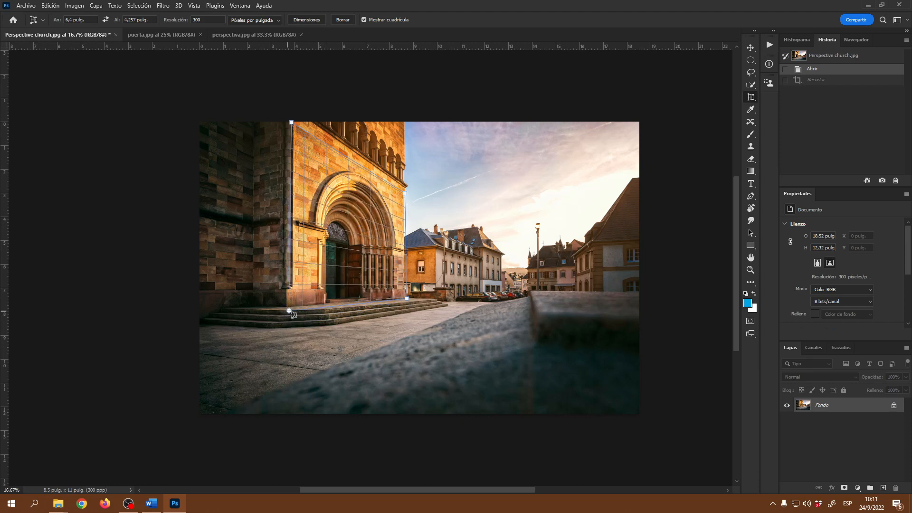
{"action": "left_click", "coordinate": [290, 309]}
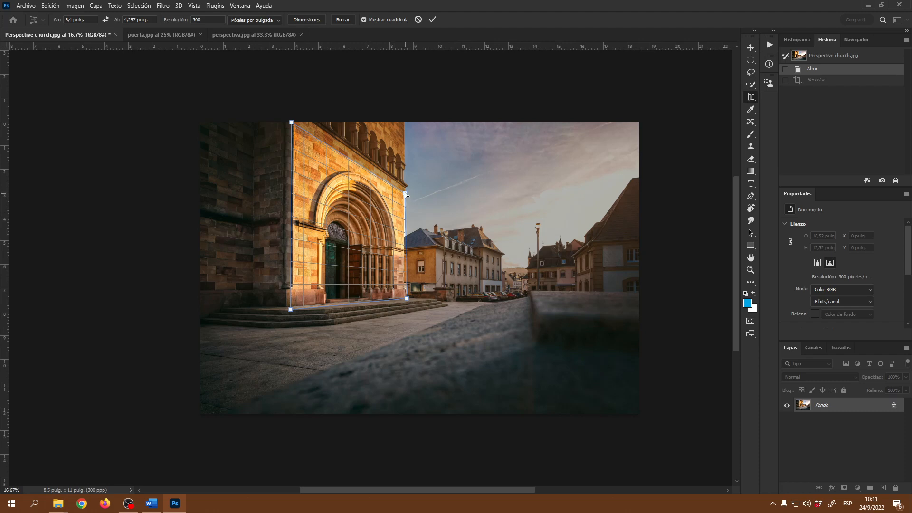
{"action": "mouse_move", "coordinate": [405, 194]}
{"action": "left_mouse_down"}
{"action": "mouse_move", "coordinate": [405, 167]}
{"action": "mouse_move", "coordinate": [403, 192]}
{"action": "left_mouse_up"}
{"action": "left_click_drag", "start_coordinate": [406, 298], "coordinate": [403, 298]}
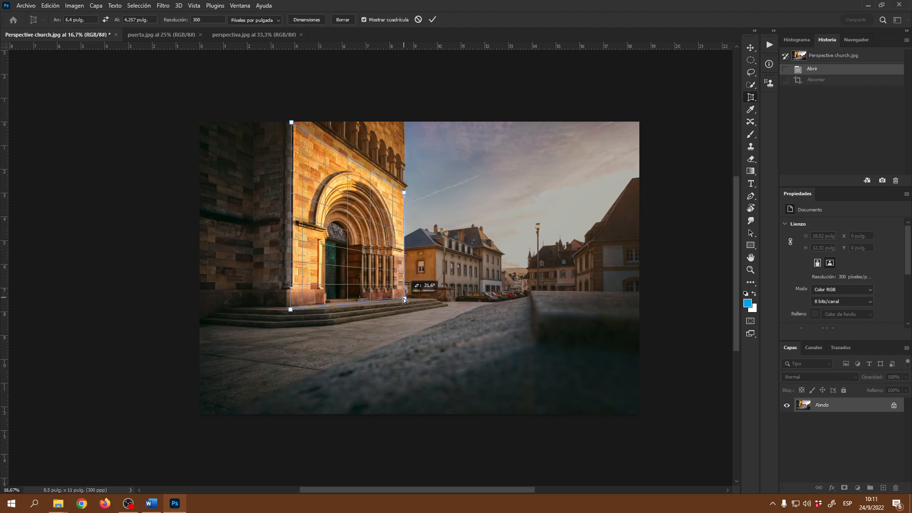
{"action": "left_click", "coordinate": [432, 21]}
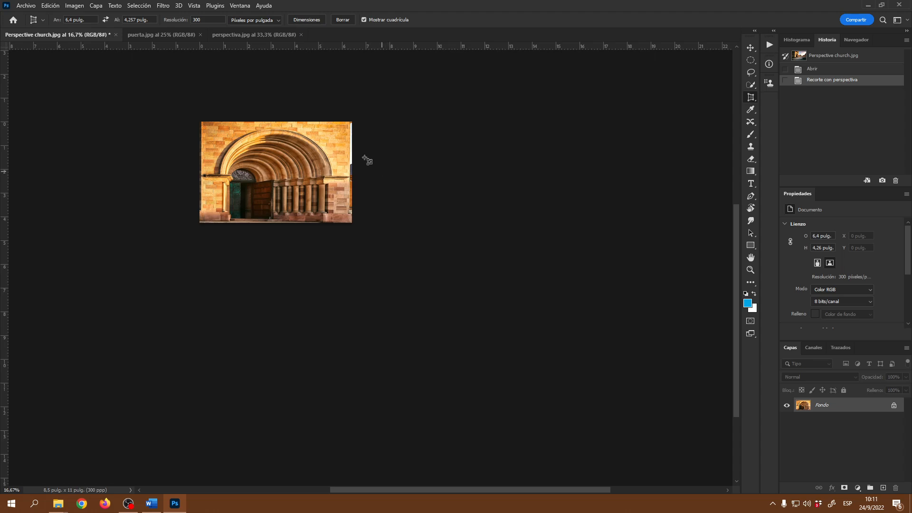
Step: Perspective-crop puerta.jpg to the left side wall, from near the tall windows to the drainpipe beyond the arched door
{"action": "left_click", "coordinate": [256, 34]}
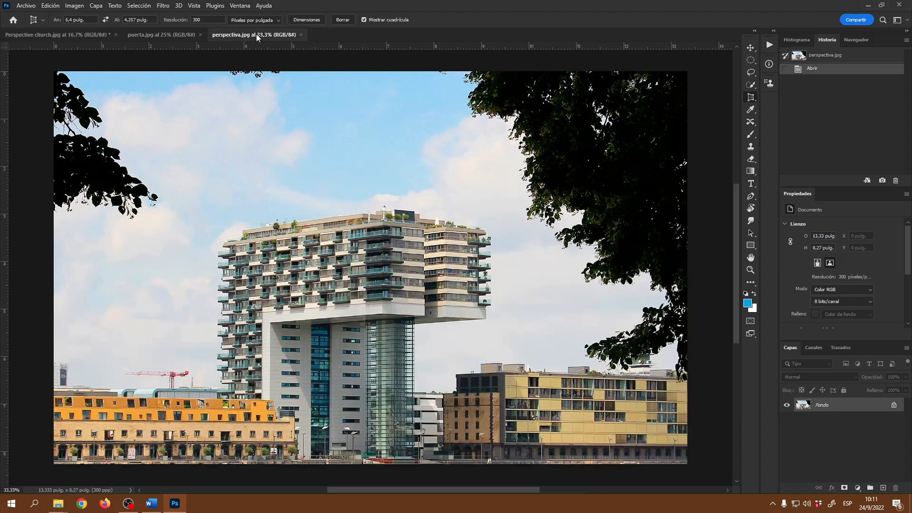
{"action": "left_click", "coordinate": [177, 34]}
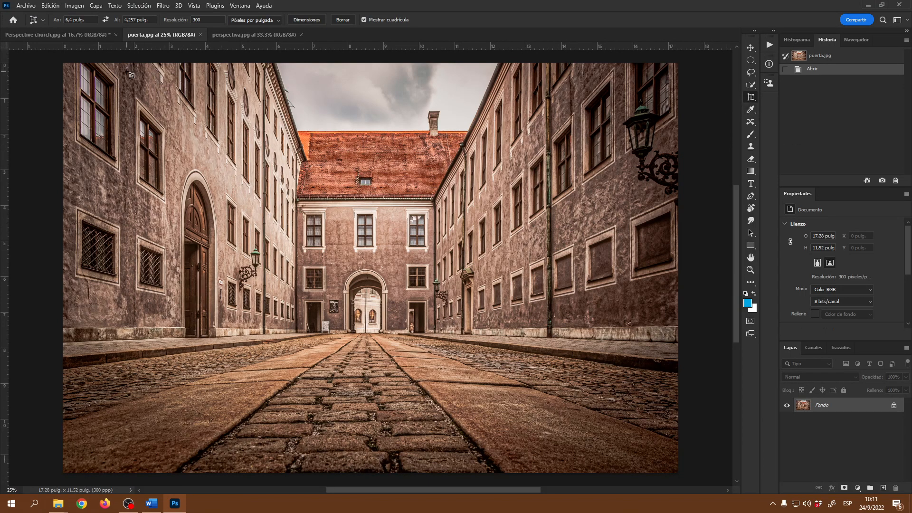
{"action": "left_click_drag", "start_coordinate": [127, 69], "coordinate": [137, 355]}
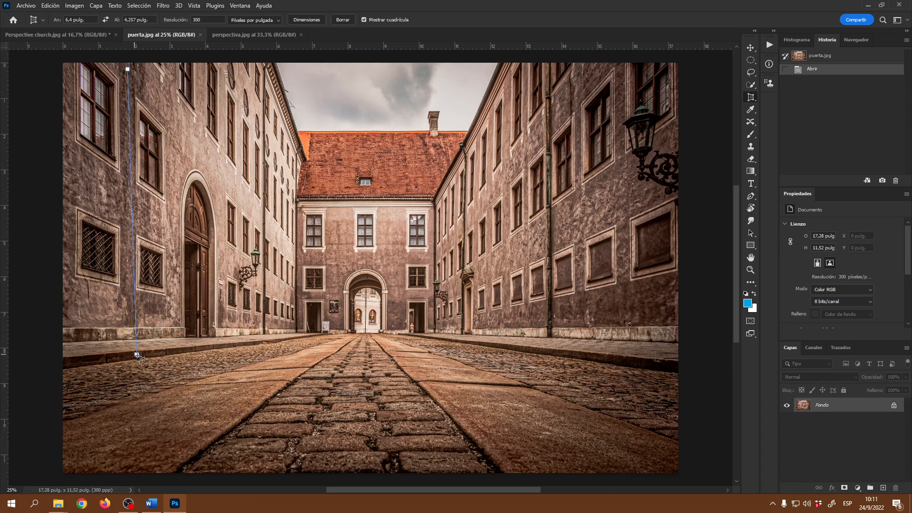
{"action": "left_click", "coordinate": [137, 355]}
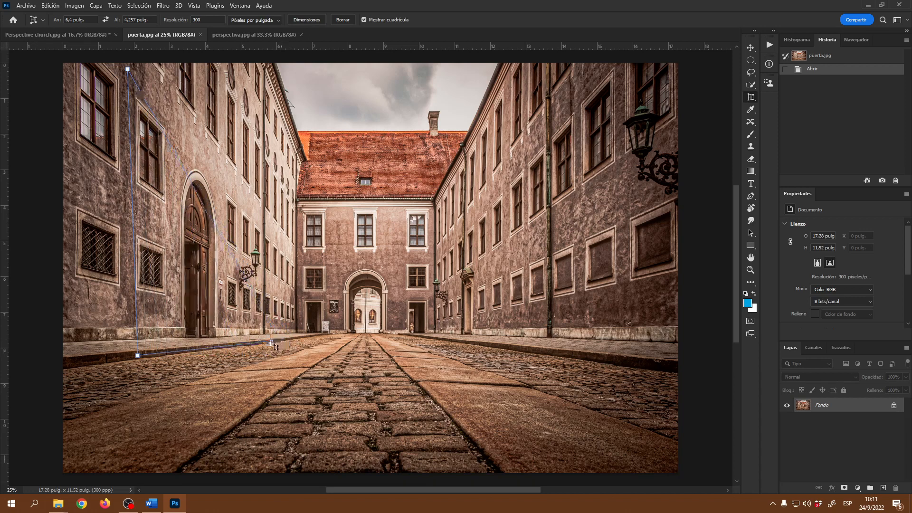
{"action": "left_click", "coordinate": [266, 342]}
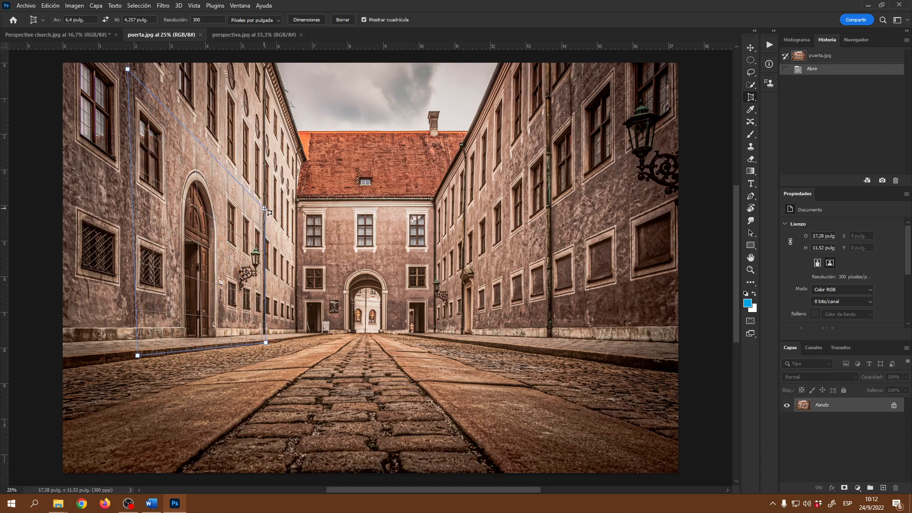
{"action": "left_click", "coordinate": [266, 207]}
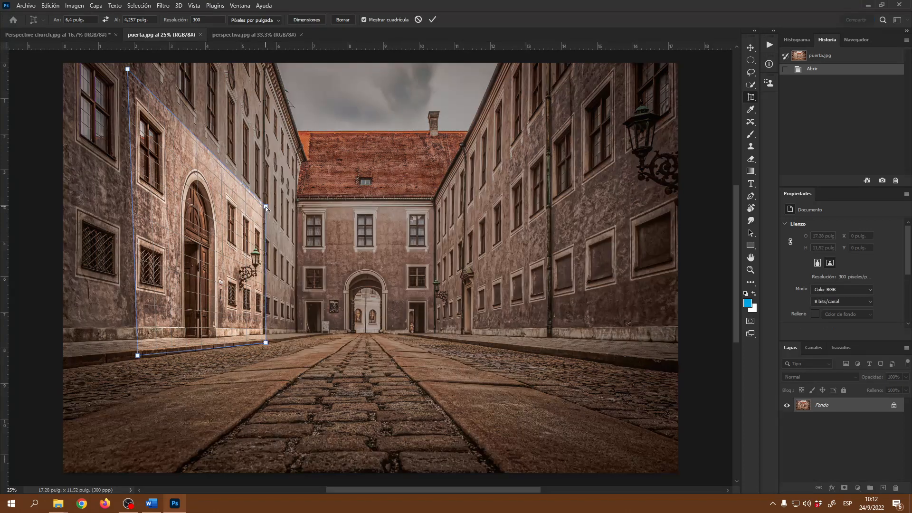
{"action": "left_click", "coordinate": [432, 19]}
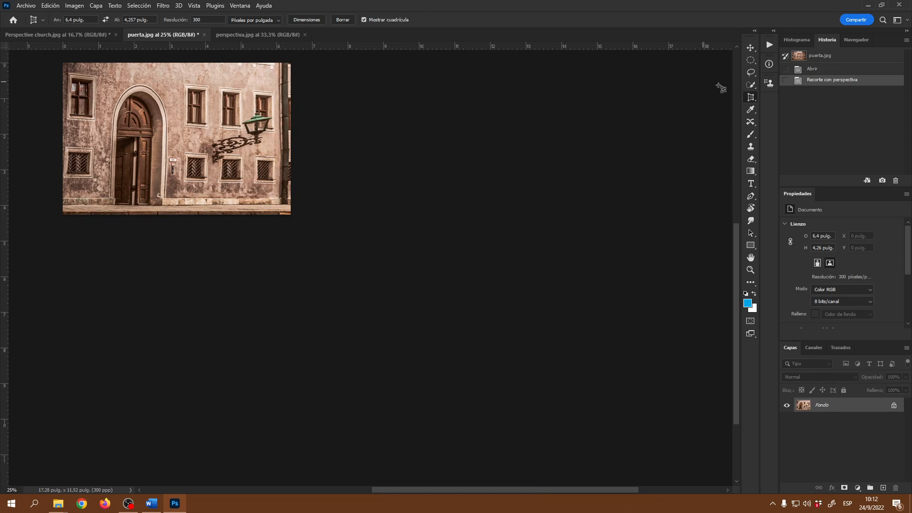
Step: Undo the side-wall perspective crop in puerta.jpg by returning the image to its opened state
{"action": "scroll", "coordinate": [209, 164], "scroll_direction": "up", "scroll_amount": 3}
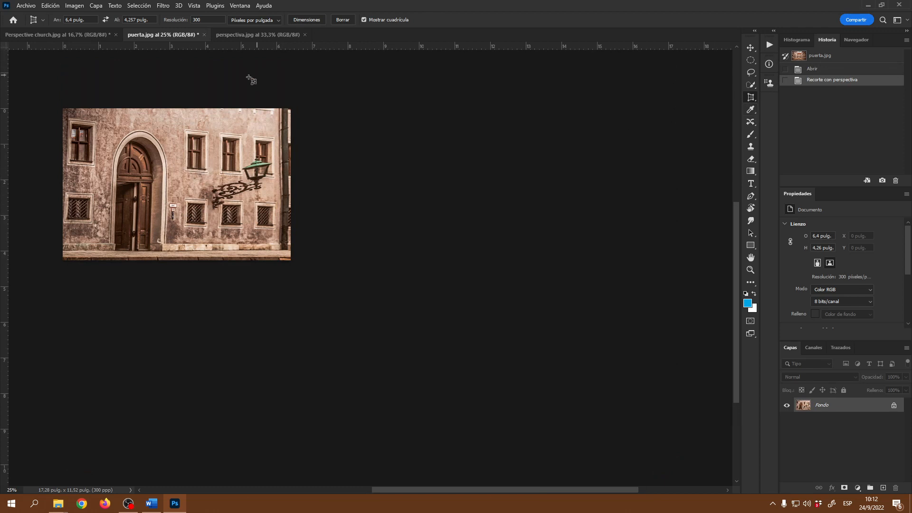
{"action": "left_click", "coordinate": [278, 34]}
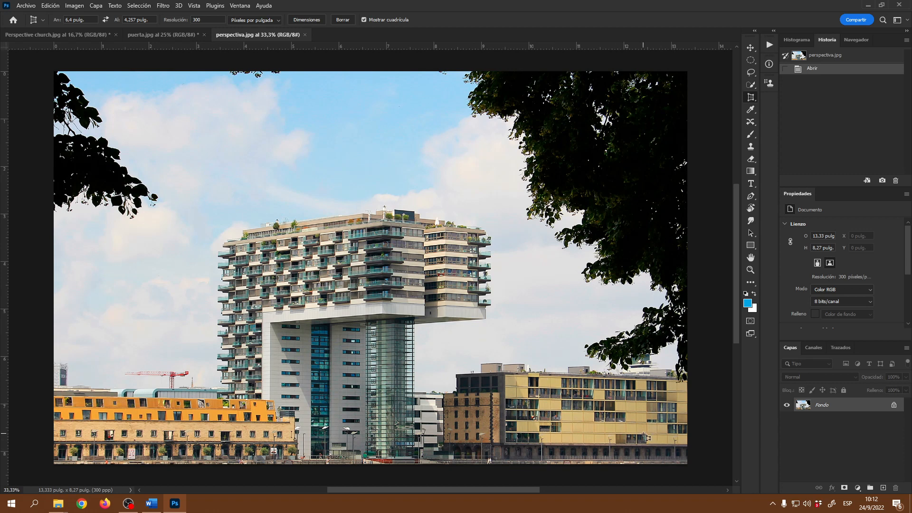
{"action": "left_click", "coordinate": [142, 38]}
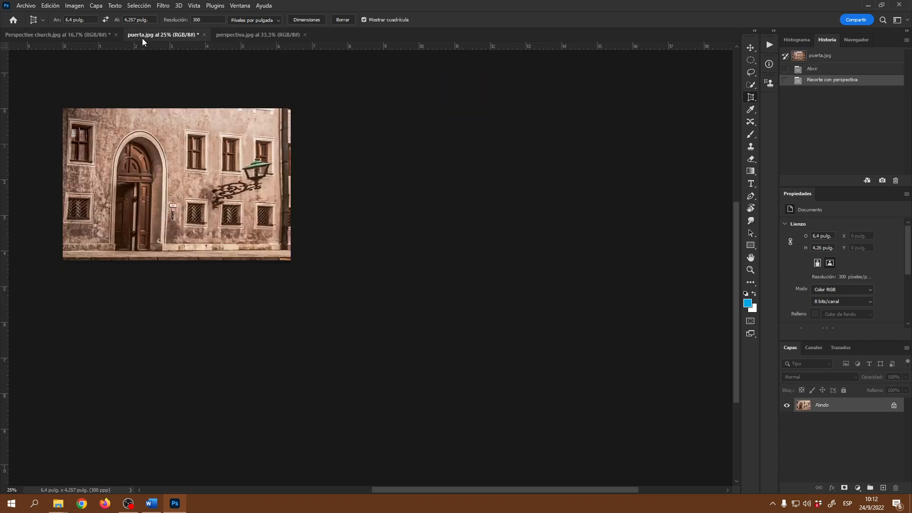
{"action": "left_click", "coordinate": [812, 70]}
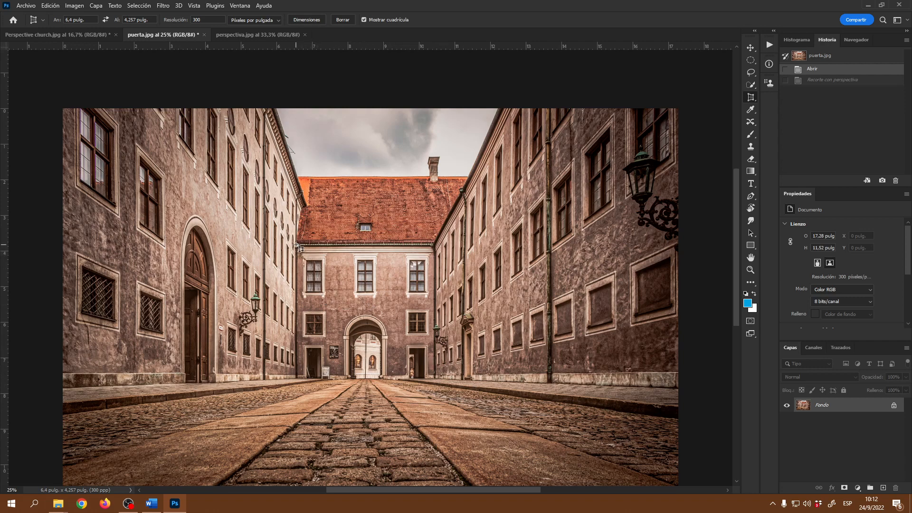
Step: Perspective-crop puerta.jpg to the back building's facade below the red roof, aligning the lower-right corner with the wall's edge
{"action": "left_click", "coordinate": [296, 245]}
{"action": "left_click", "coordinate": [433, 245]}
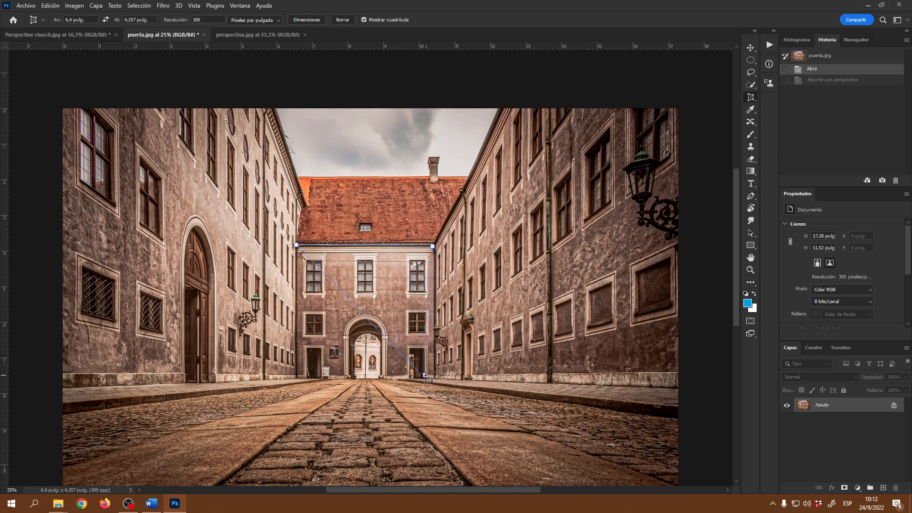
{"action": "left_click", "coordinate": [452, 379]}
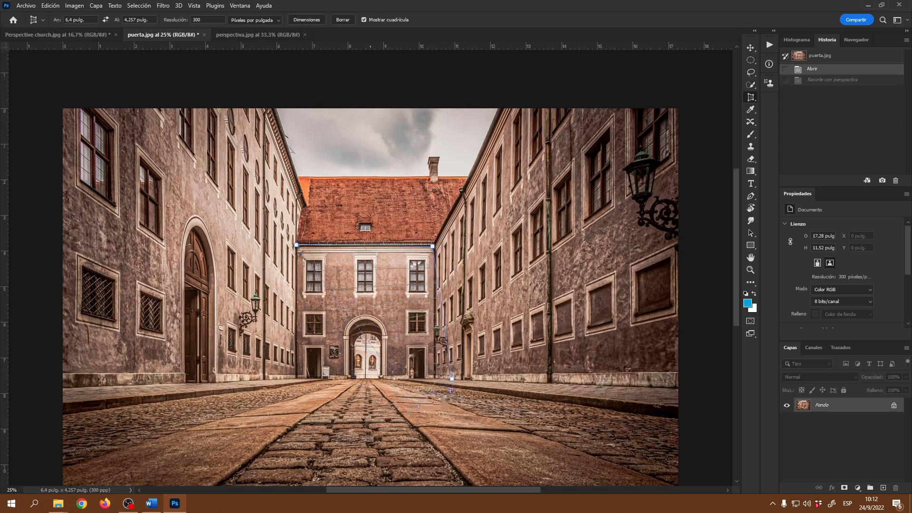
{"action": "left_click", "coordinate": [298, 376]}
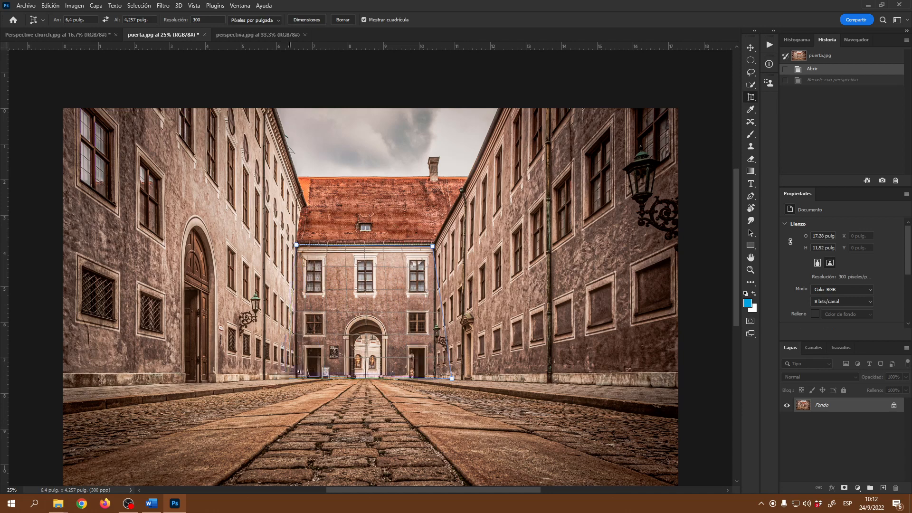
{"action": "left_click", "coordinate": [297, 377]}
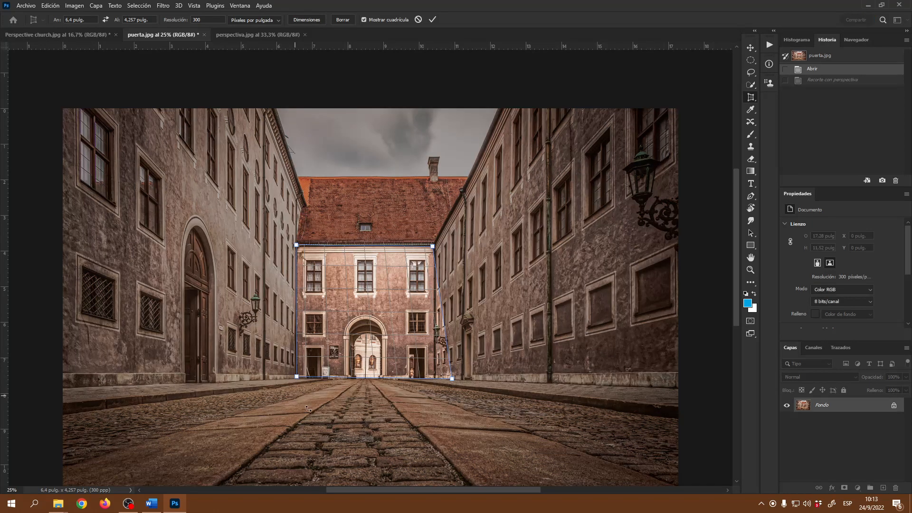
{"action": "left_click_drag", "start_coordinate": [452, 380], "coordinate": [435, 380]}
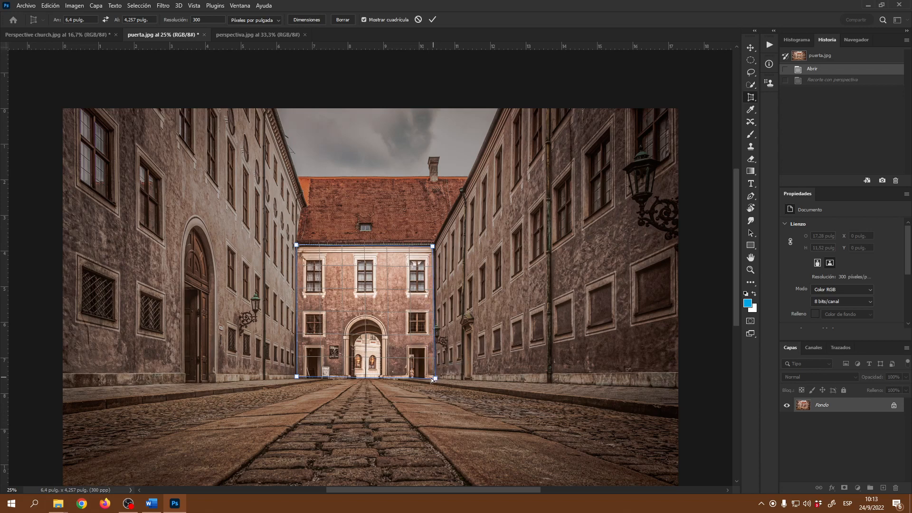
{"action": "left_click", "coordinate": [433, 19]}
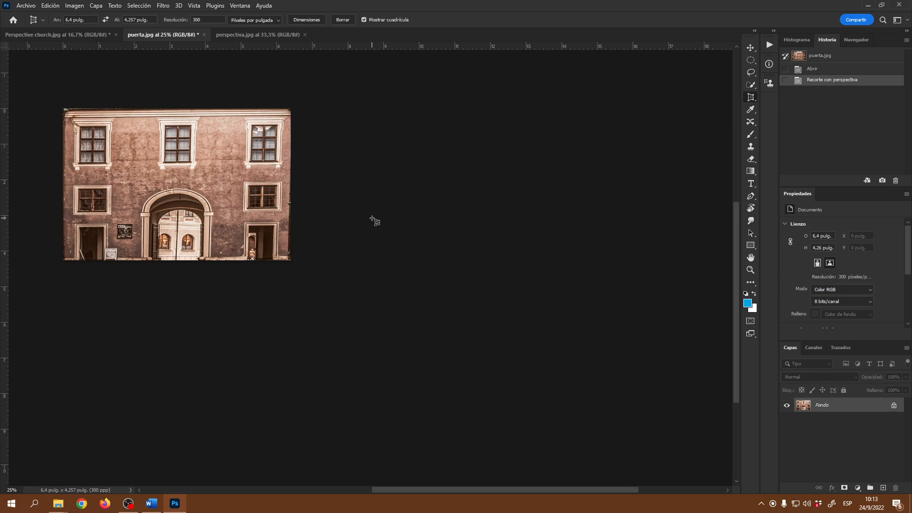
{"action": "right_click", "coordinate": [752, 98]}
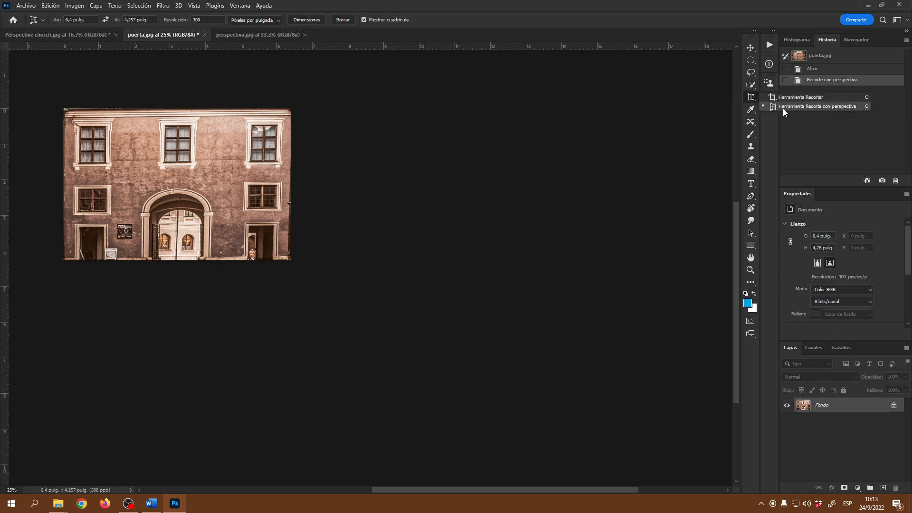